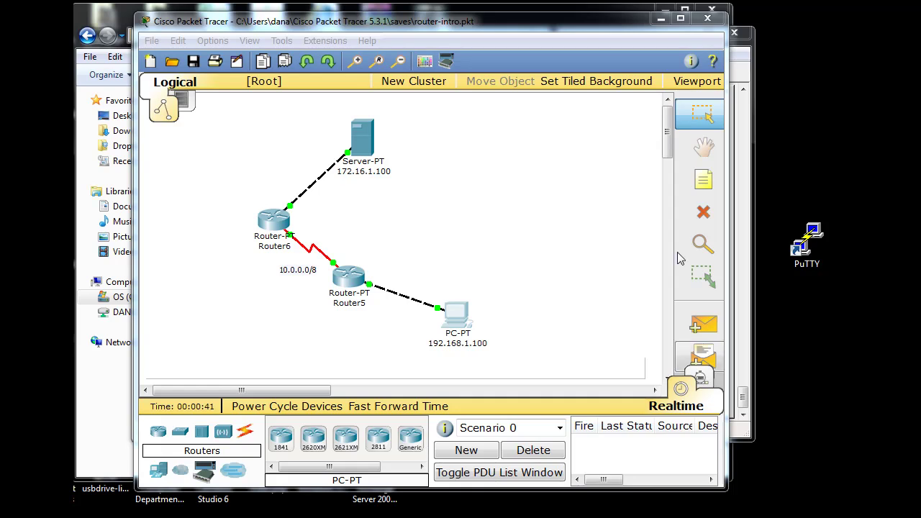
- Move the Packet Tracer window up and left, then enlarge it to show more of the topology
left_click_drag(587, 24, 553, 5)
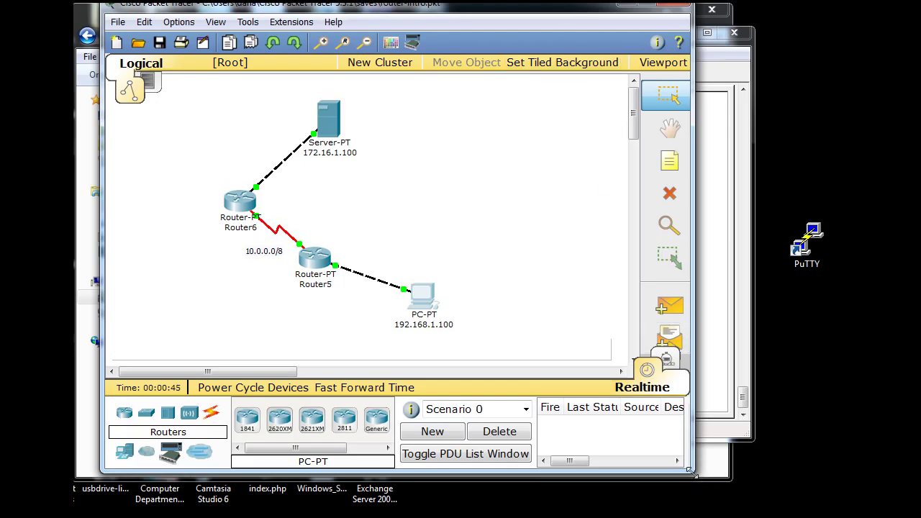
left_click_drag(693, 475, 817, 512)
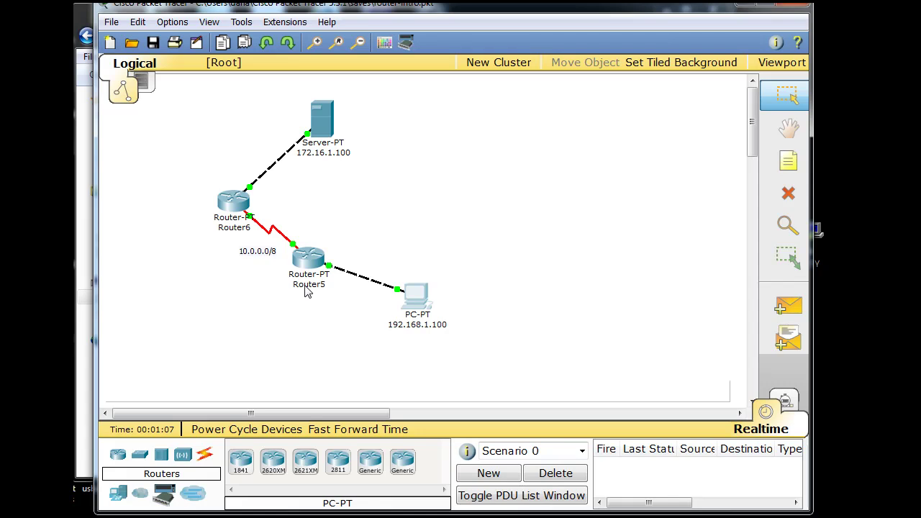
- Rename the Router5 label to R1
left_click(308, 284)
left_click_drag(317, 286, 281, 286)
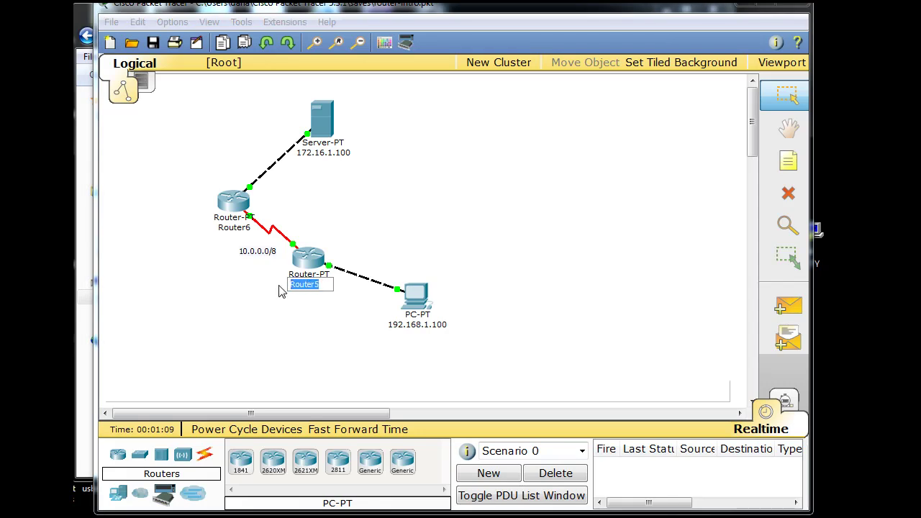
type("R1")
left_click(297, 328)
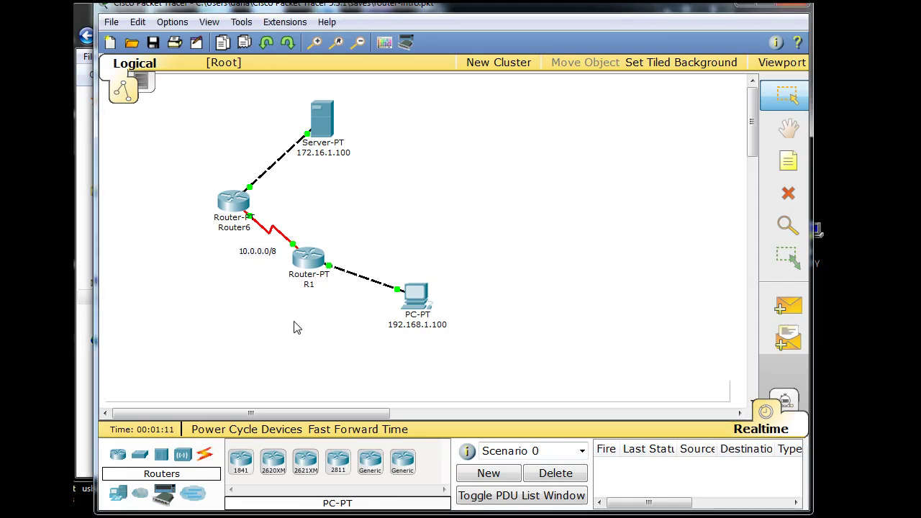
- Rename the Router6 label to R2
left_click(230, 227)
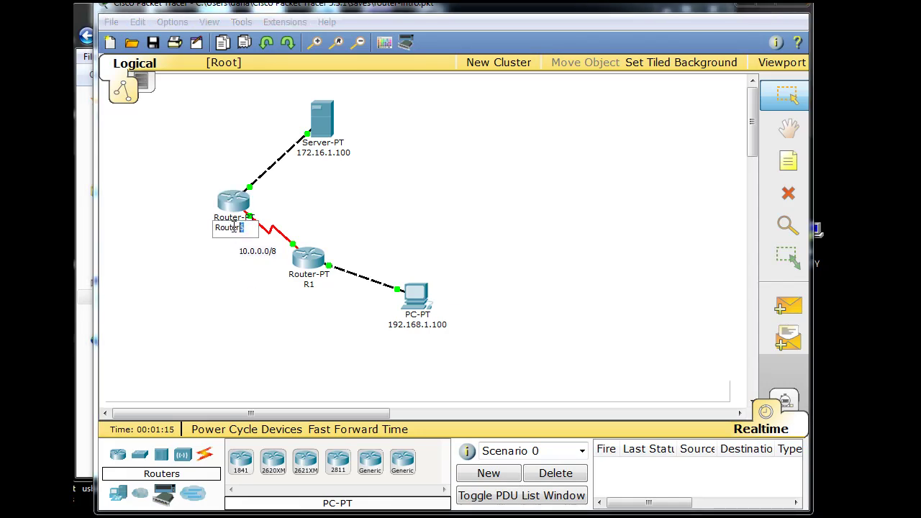
left_click_drag(248, 227, 185, 237)
type("R2")
key("Return")
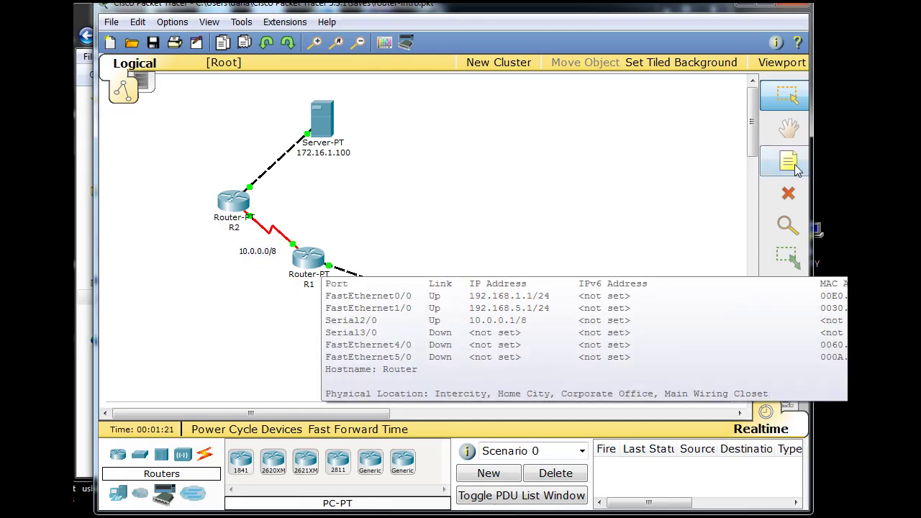
- Place a note reading '192.168.1' beside R1's Ethernet link
left_click(772, 167)
left_click(340, 257)
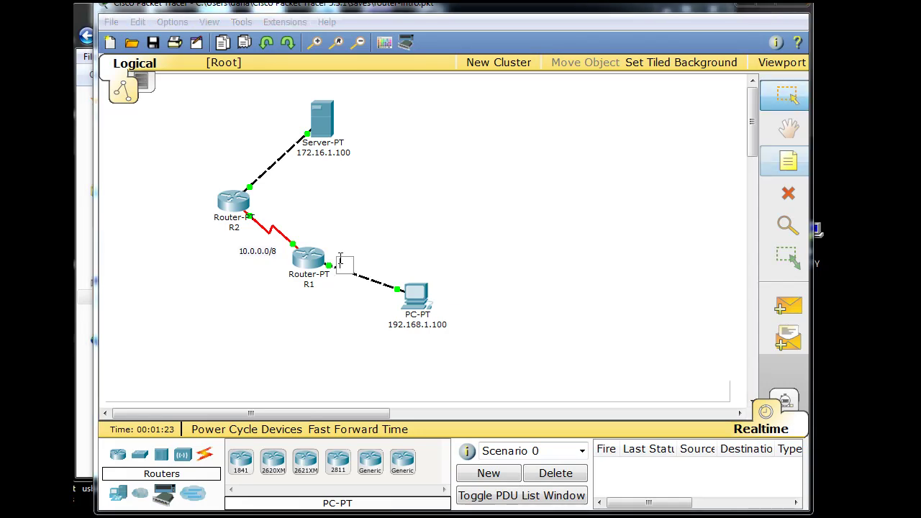
type("192")
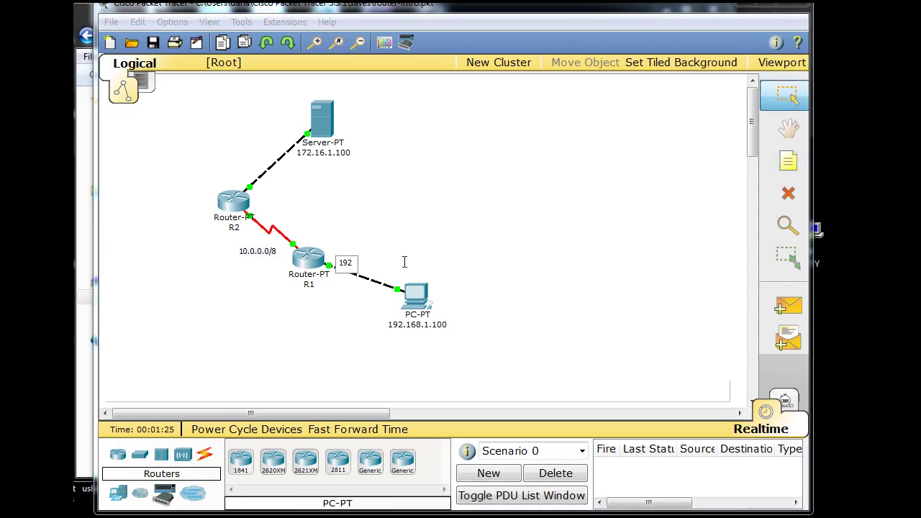
type(".168.1.1")
left_click(788, 162)
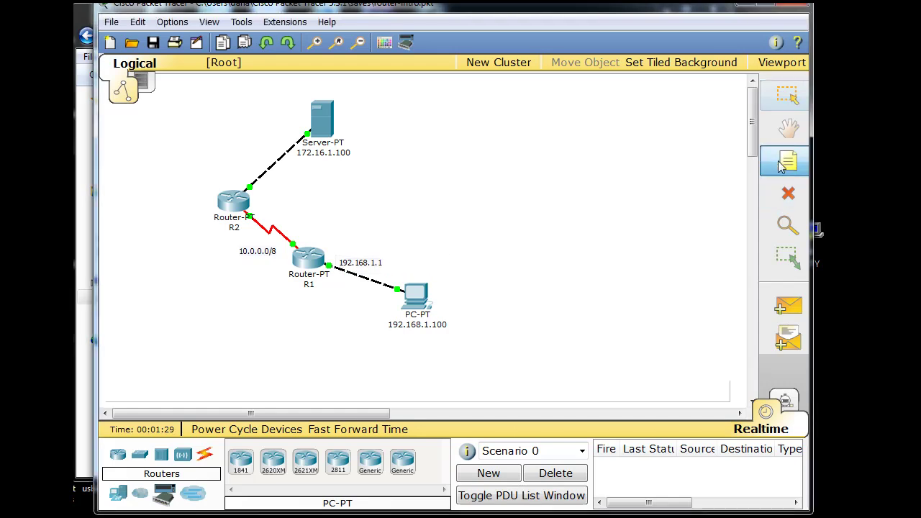
- Add a 'DCE 10.0.0.1 /8' note by R1's serial link and complete the other as '192.168.1.1 /24'
left_click(296, 235)
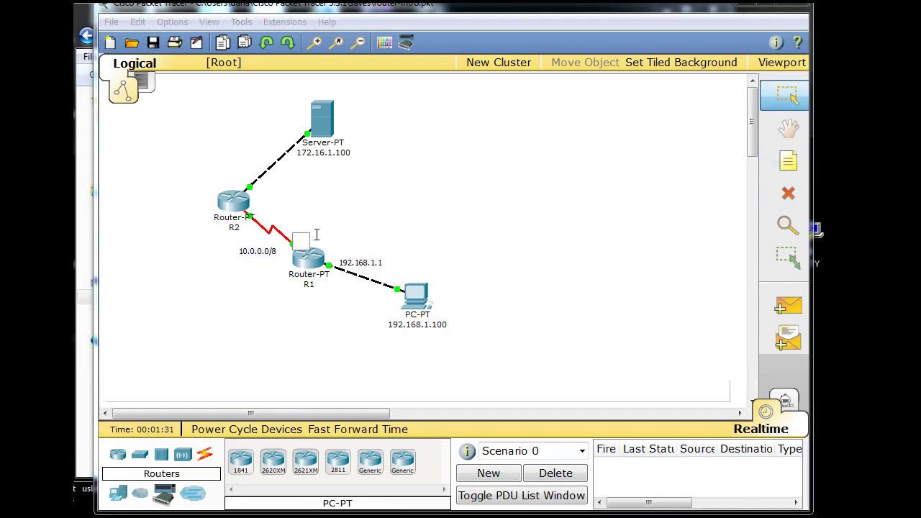
type("DCE 10.0.0.1")
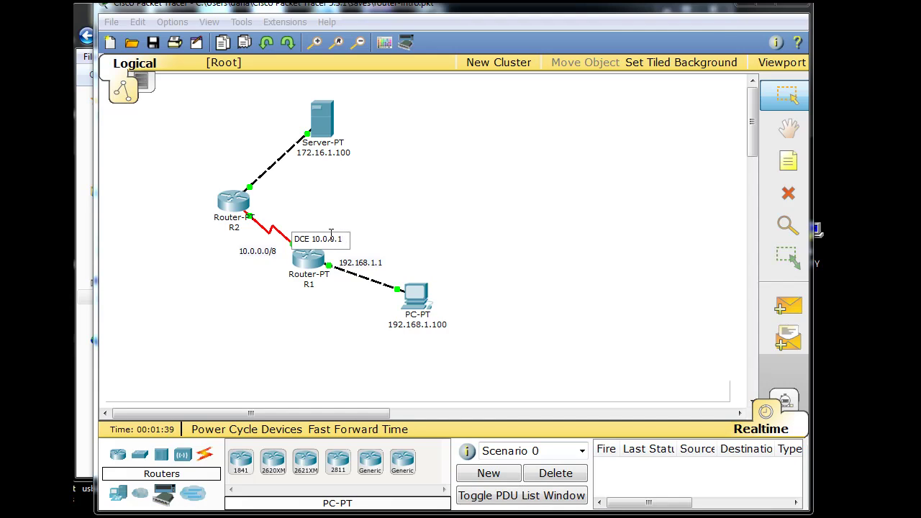
type(" /8")
left_click(379, 261)
type("1")
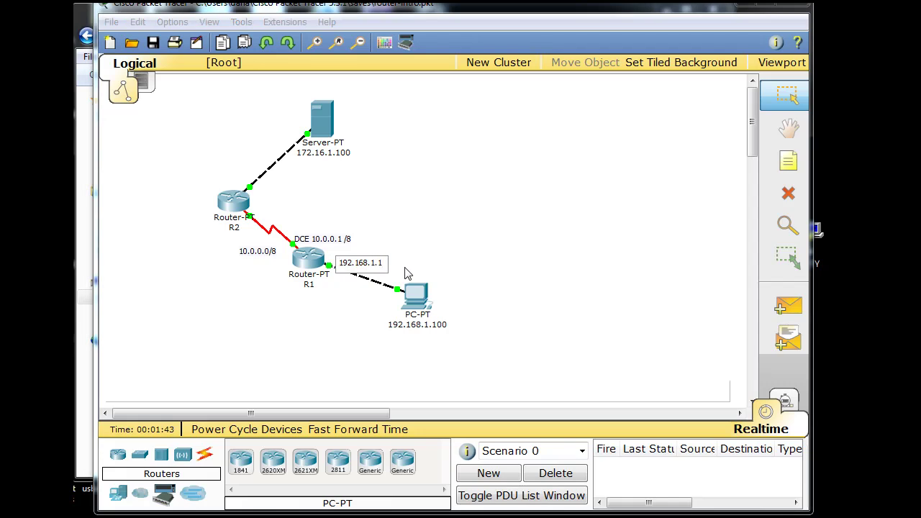
type(" /24")
left_click(504, 243)
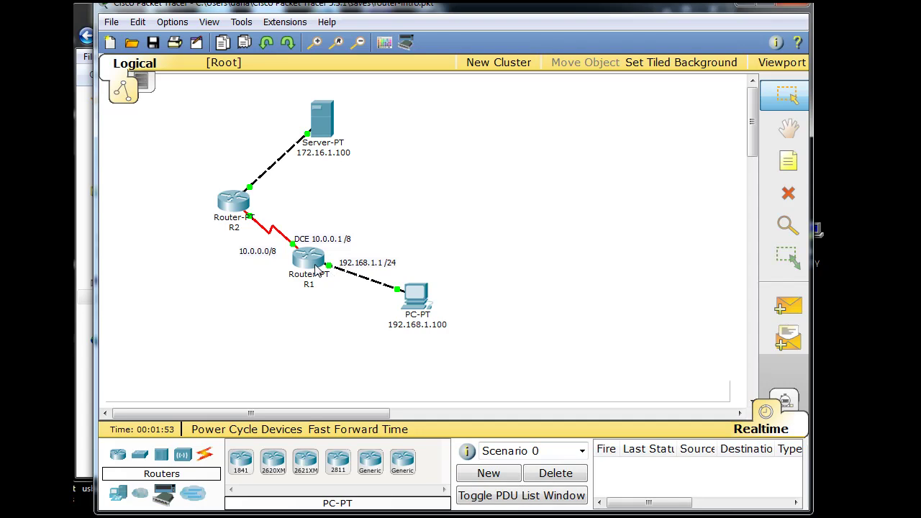
mouse_move(228, 210)
- Bring the HyperTerminal console forward and enter global configuration mode with 'configure terminal'
left_click_drag(475, 10, 700, 10)
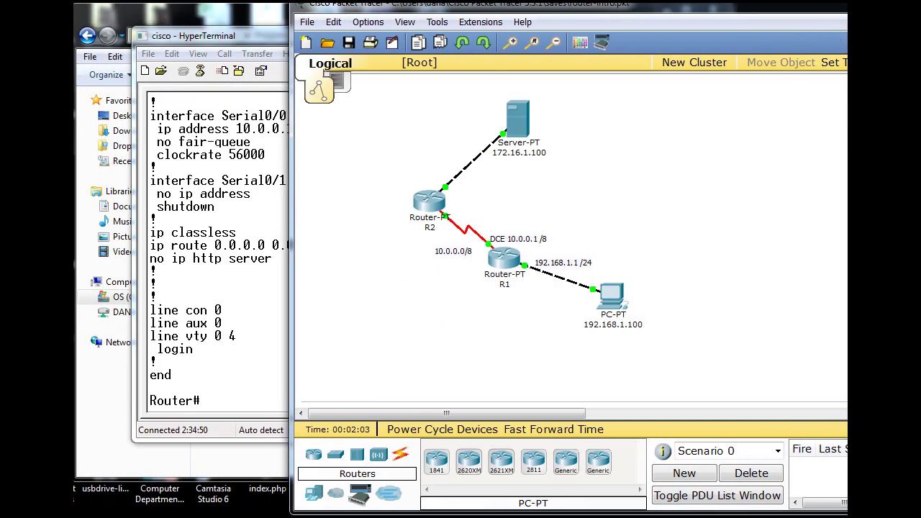
left_click(240, 363)
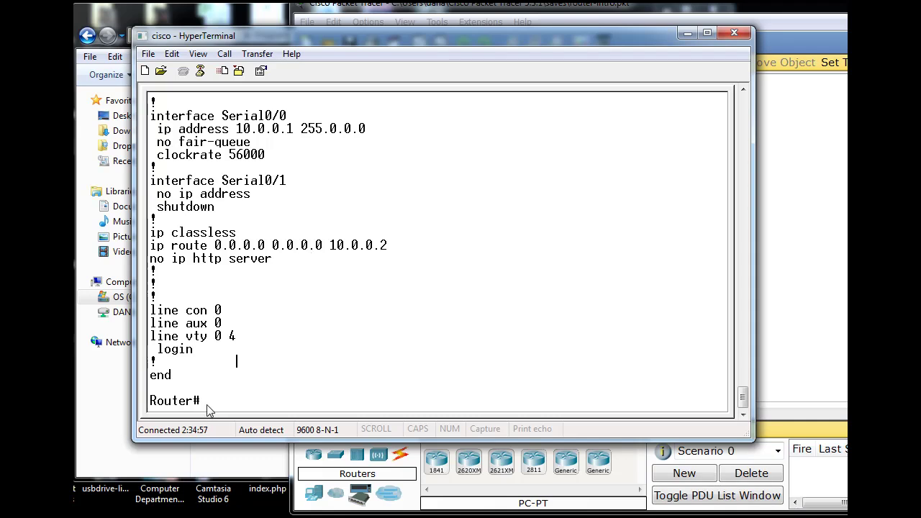
type("conf")
type("igure terminal")
key("Return")
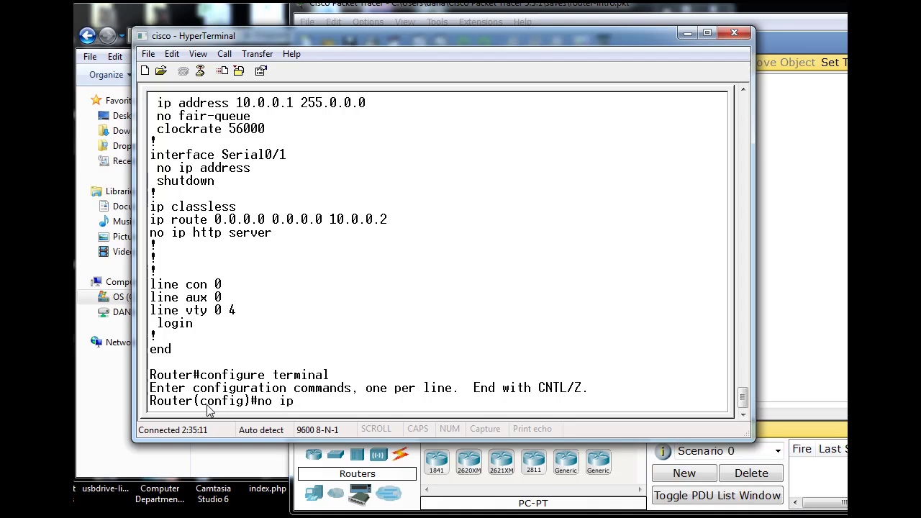
- Remove the default route 0.0.0.0 0.0.0.0 via 10.0.0.2, exit config mode and enter 'show run'
type("ip route 0.0.0.0 0.0.0")
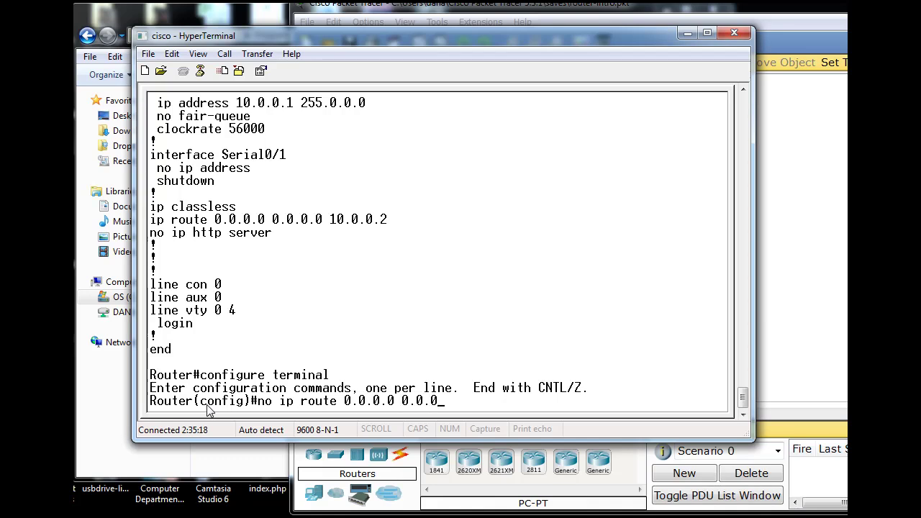
type(".0 10.0.0.2")
key("Return")
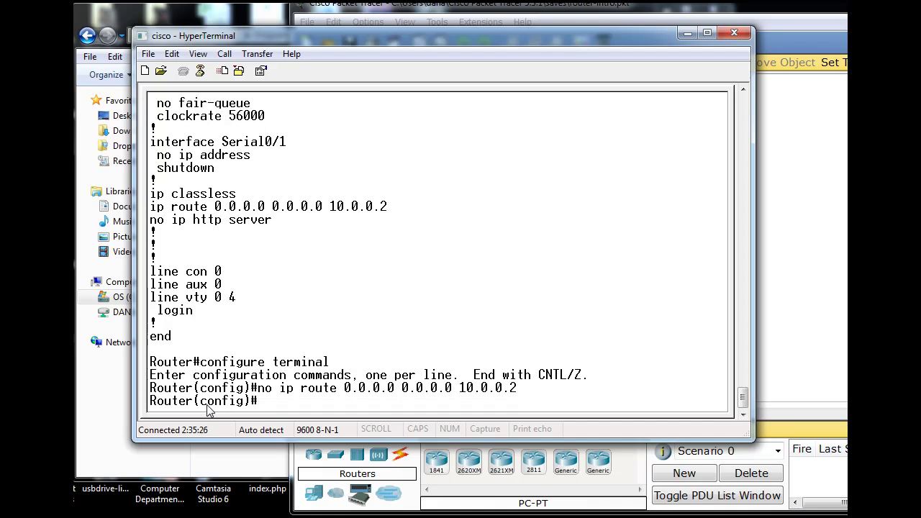
key("ctrl+z")
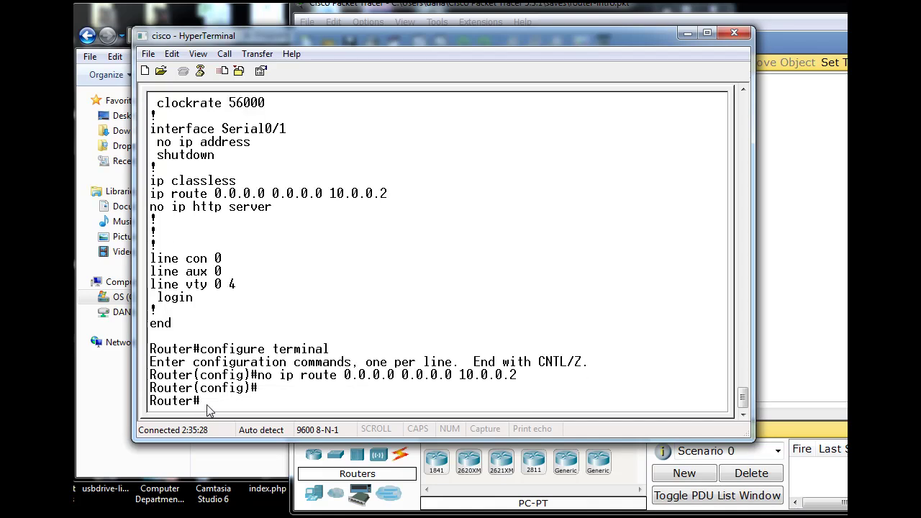
type("show run")
- Page through the running configuration, now without the static route, then return to Packet Tracer
key("Return")
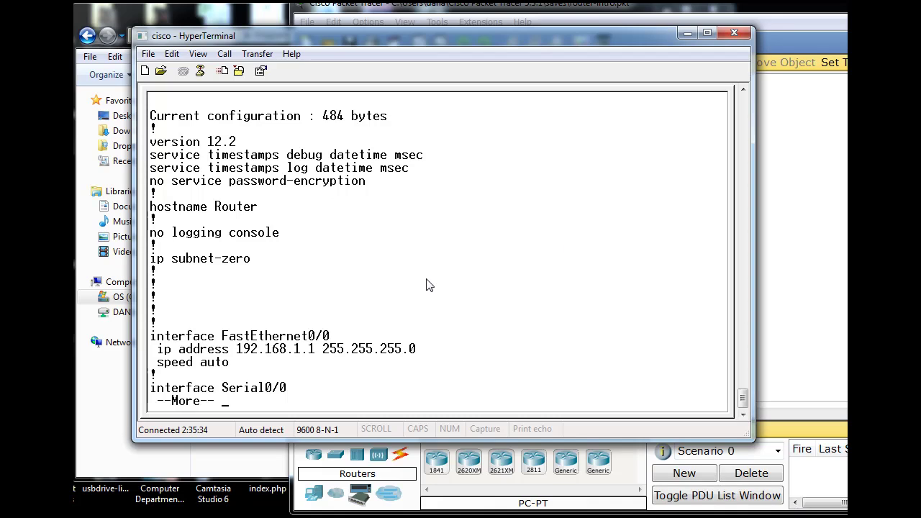
left_click_drag(286, 242, 143, 238)
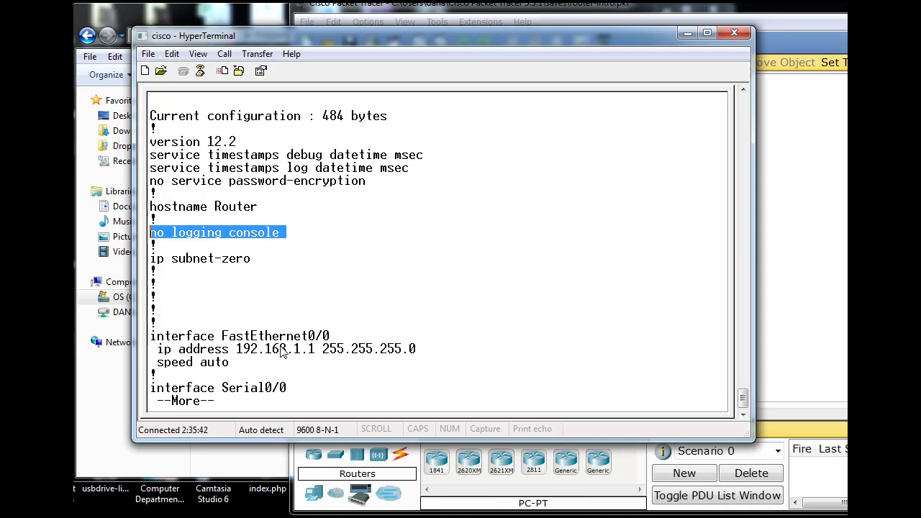
key("space")
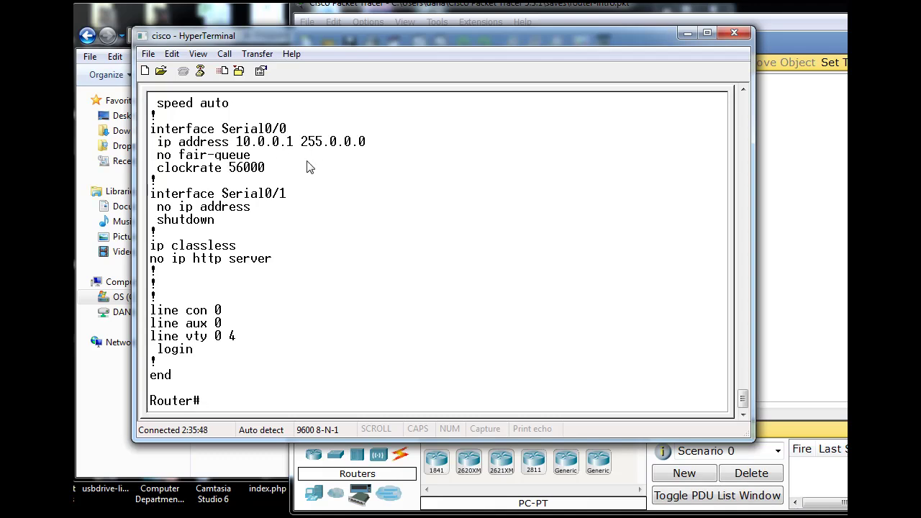
left_click(767, 257)
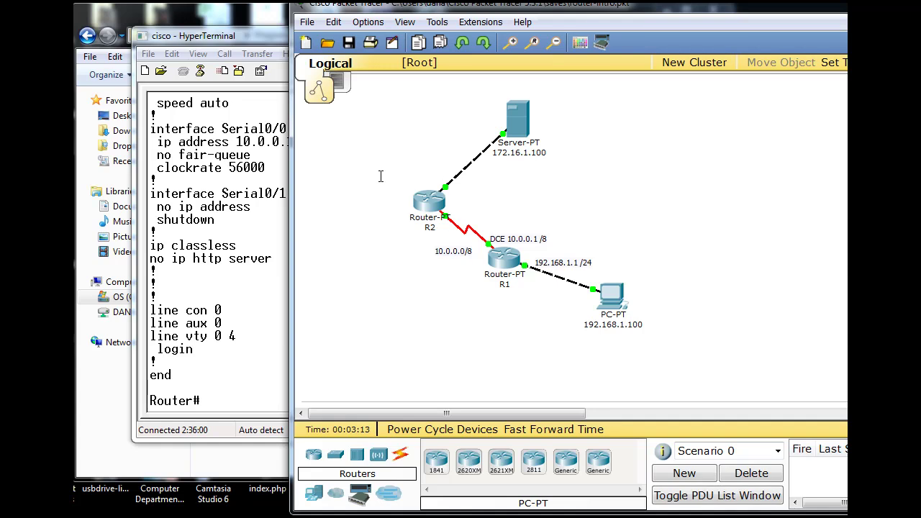
- Add a '172.16.0.1 /16' note and position it beside R2's server link
left_click_drag(374, 175, 393, 193)
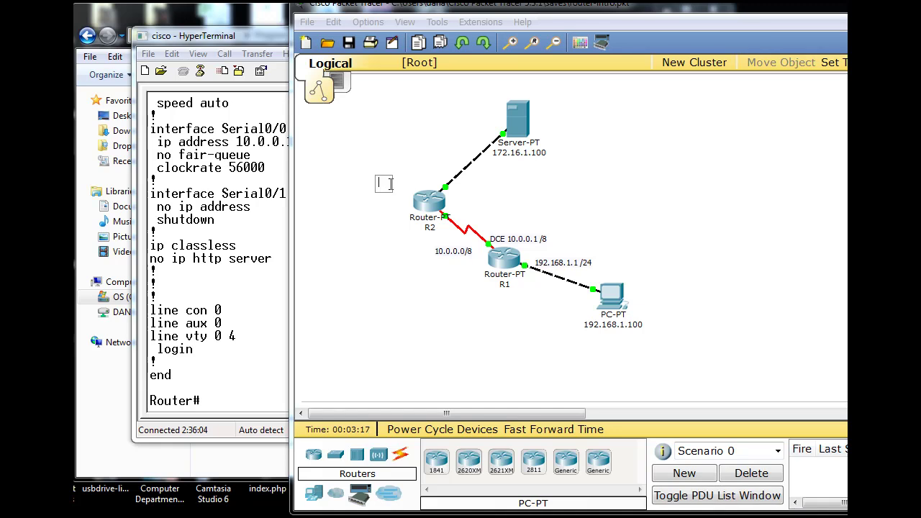
type("172.16.0.1 /16")
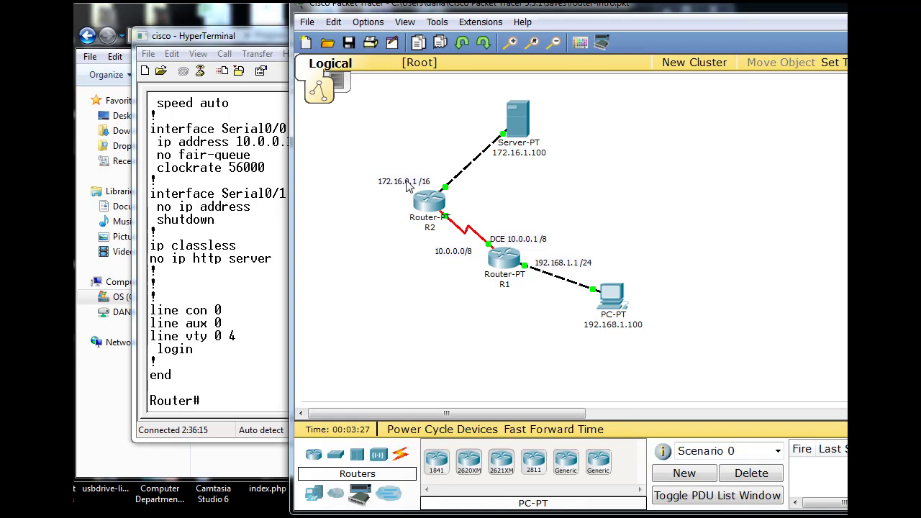
left_click(417, 180)
left_click_drag(417, 180, 453, 182)
left_click(478, 213)
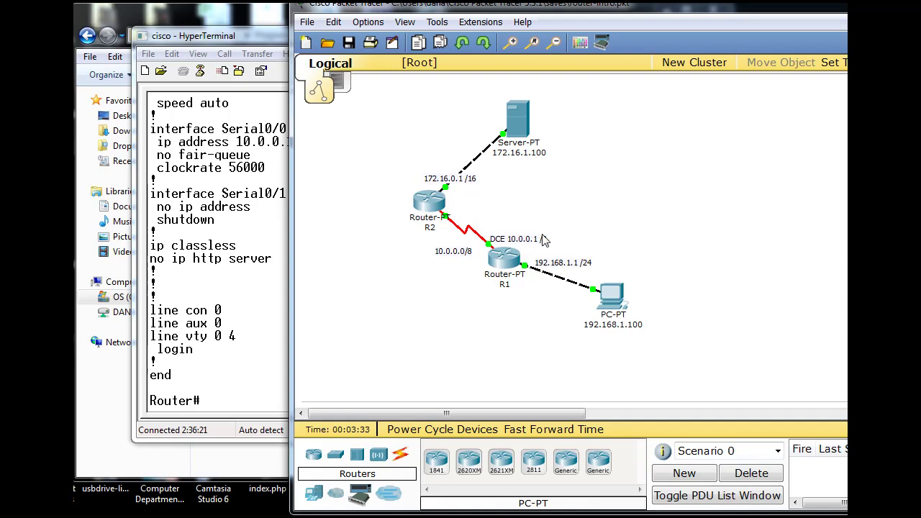
- Create a 'DTE 10.0.0.2 /8' note by R2's serial link
left_click_drag(529, 246, 510, 245)
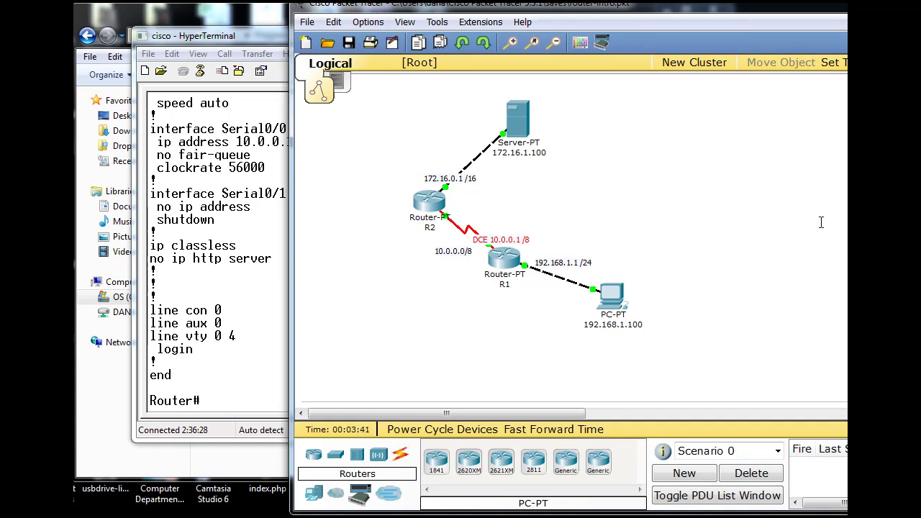
mouse_move(454, 213)
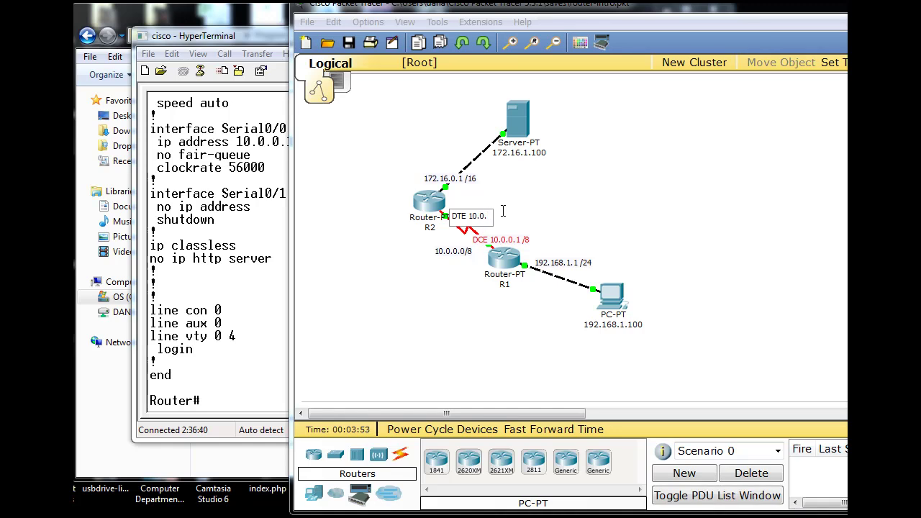
type("0.0.2 /8")
left_click(624, 210)
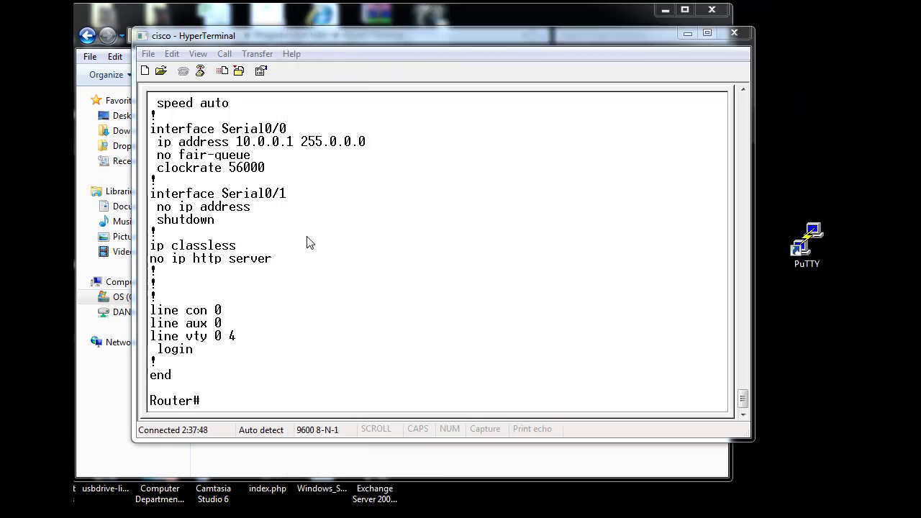
- Set the first router's hostname to R1 in configure terminal, then exit to the R1# prompt
left_click_drag(371, 35, 368, 32)
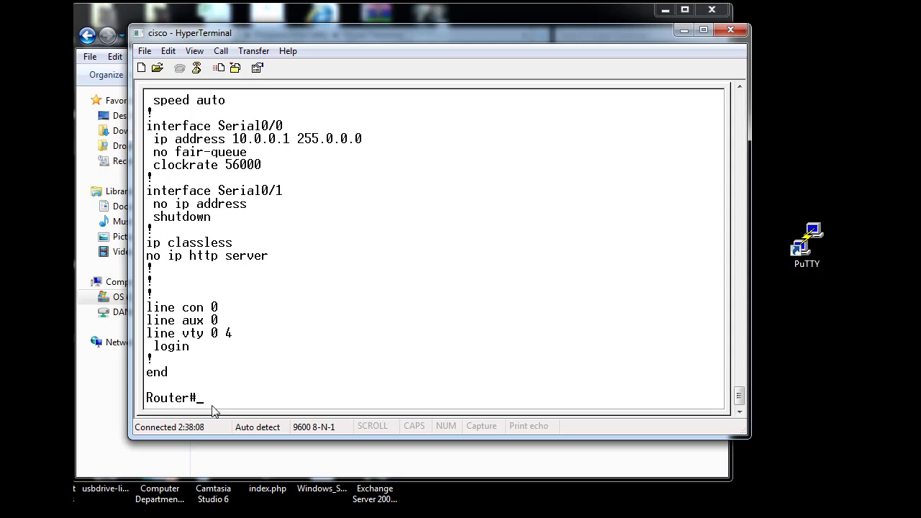
type("configure terminal")
key("Return")
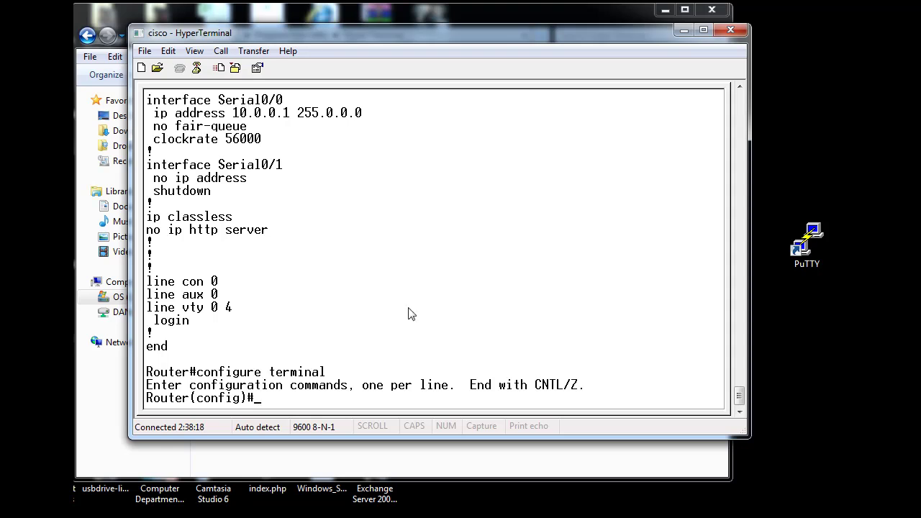
type("hostname R1")
key("Return")
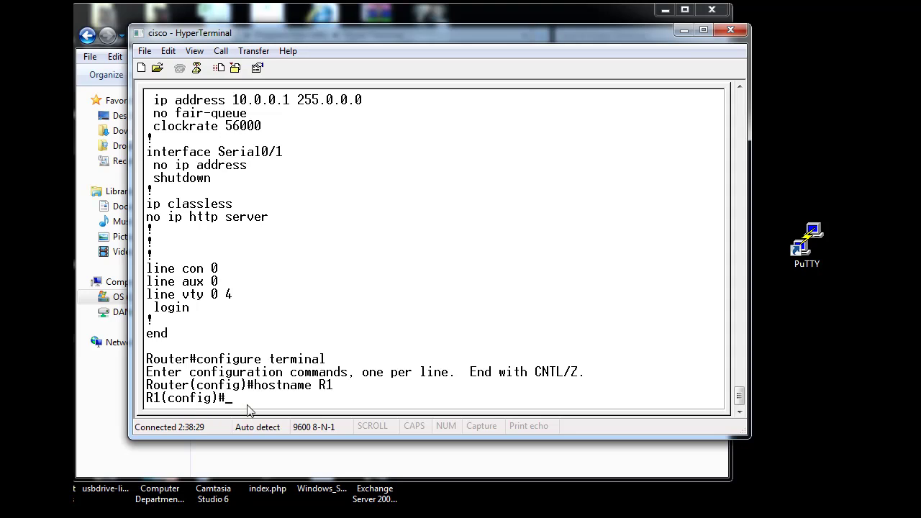
key("ctrl+z")
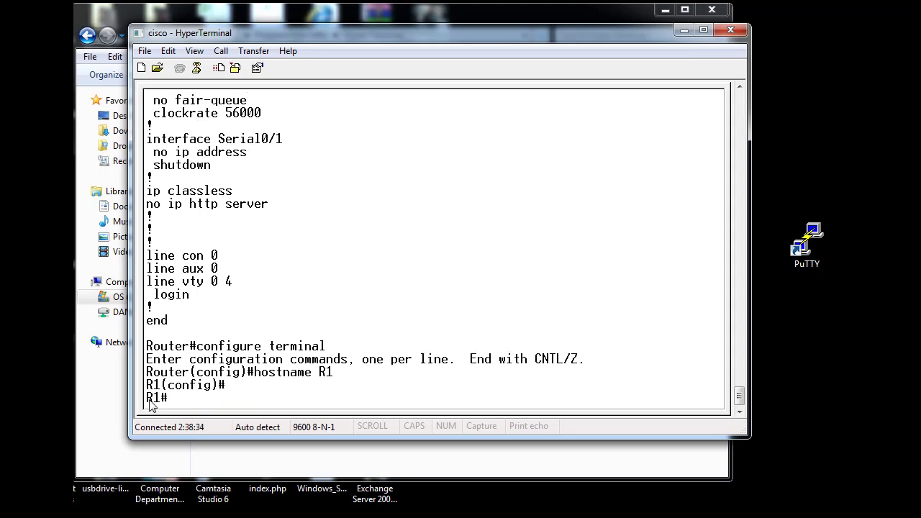
key("Return")
key("Return")
key("Return")
key("Return")
key("Return")
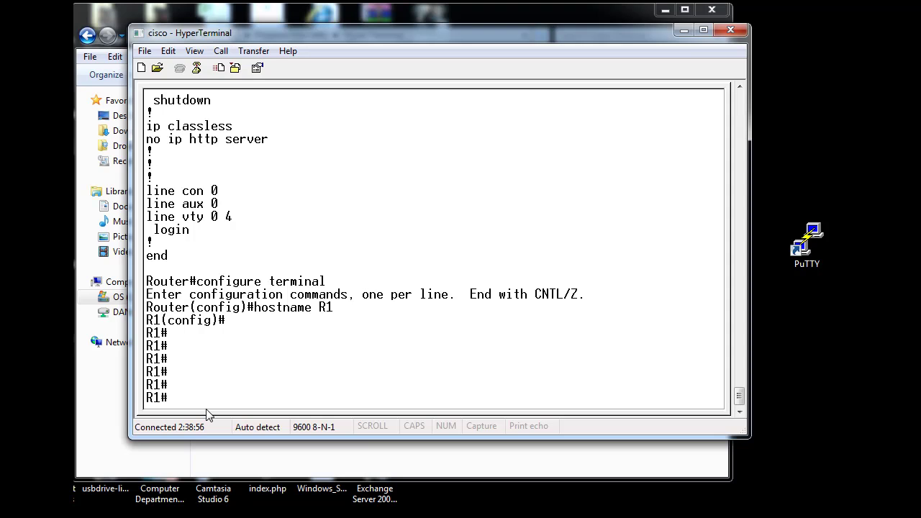
- Enable privileged mode on the second router and run 'show run' to list its configuration
key("Return")
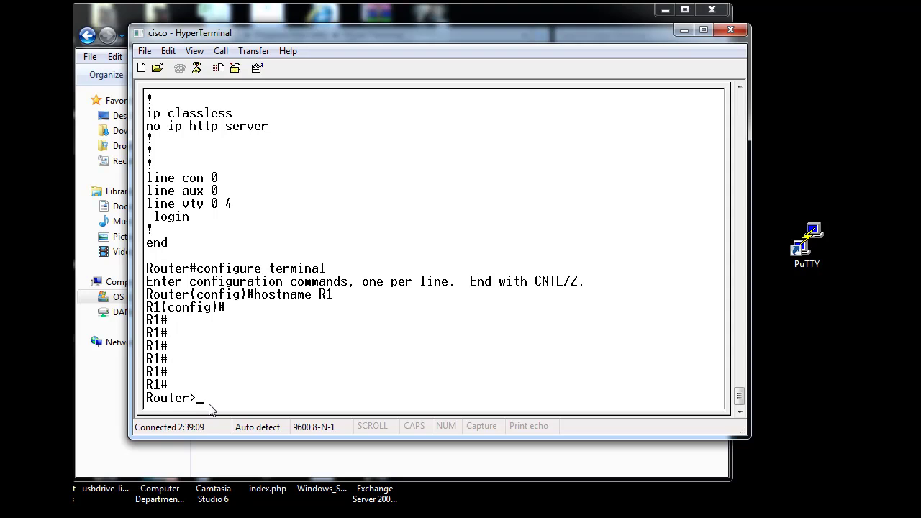
type("show run")
key("Return")
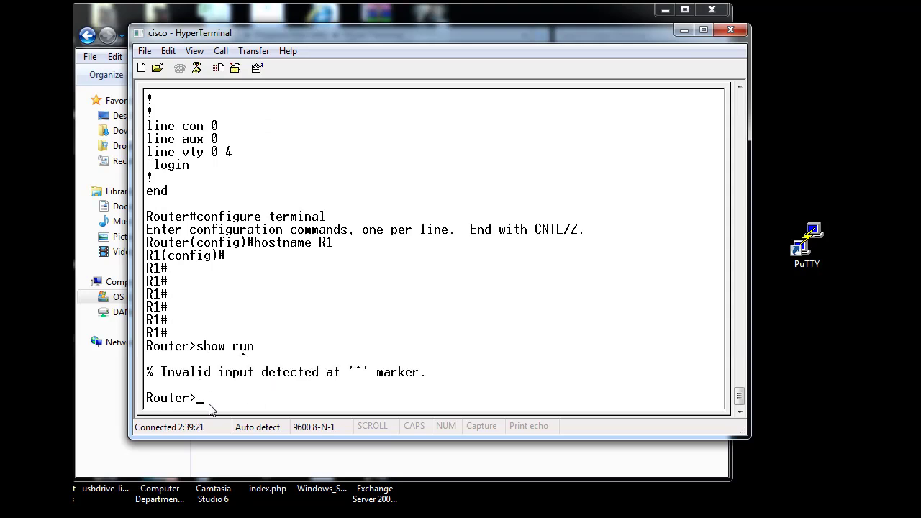
type("enable")
key("Return")
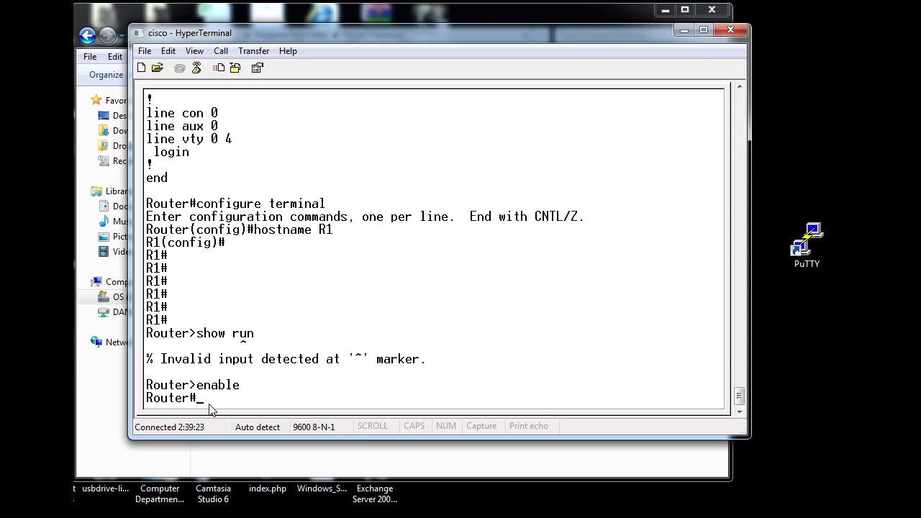
type("show run")
key("Return")
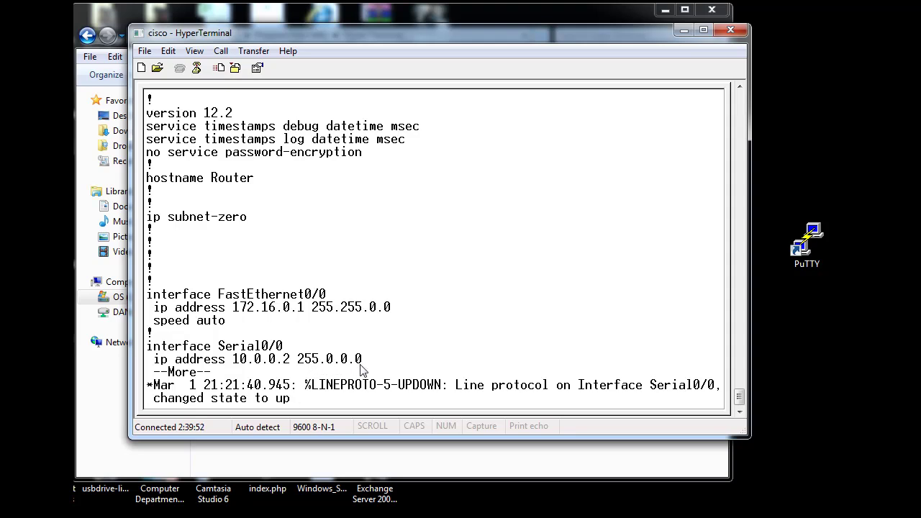
- Finish the listing, ending with the static route to 192.168.1.0, and start typing 'configure terminal'
key("space")
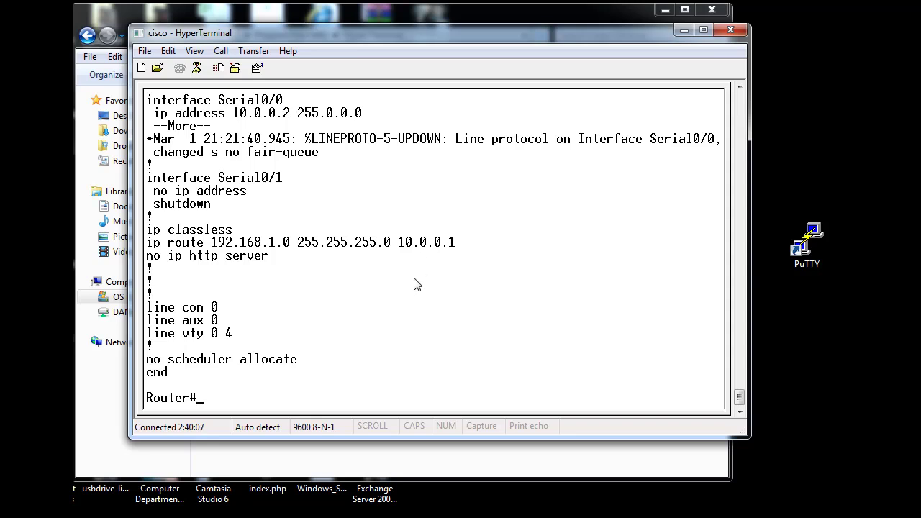
type("configure termain")
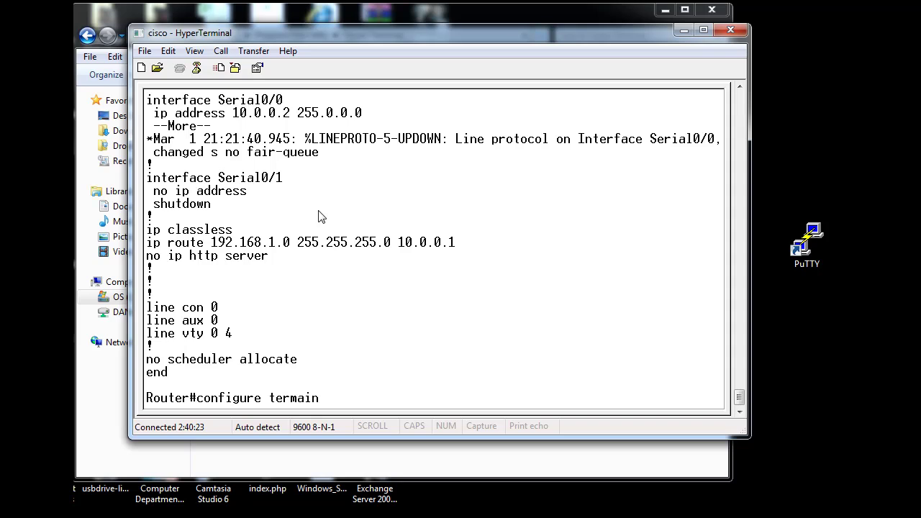
- Enter configuration mode, apply 'no logging console' and set the hostname to R2
key("BackSpace")
key("BackSpace")
key("BackSpace")
type("inal")
key("Return")
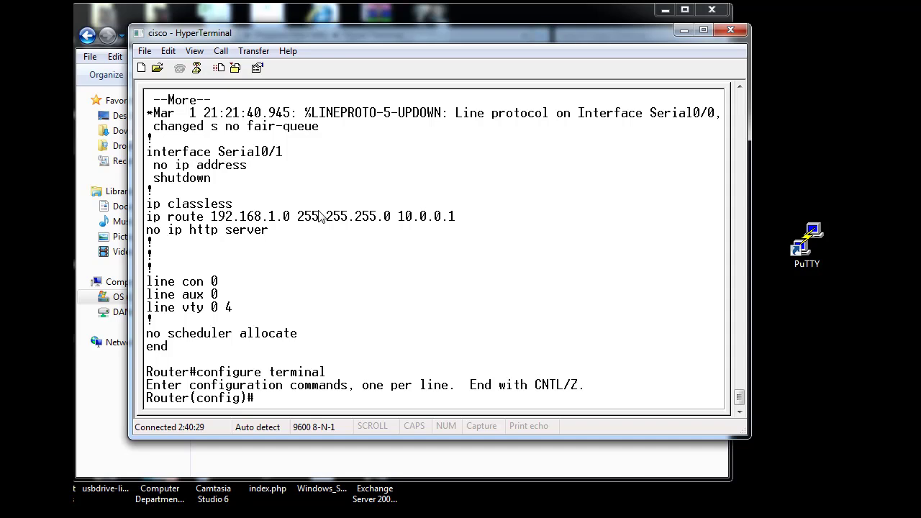
type("no logging console")
key("Return")
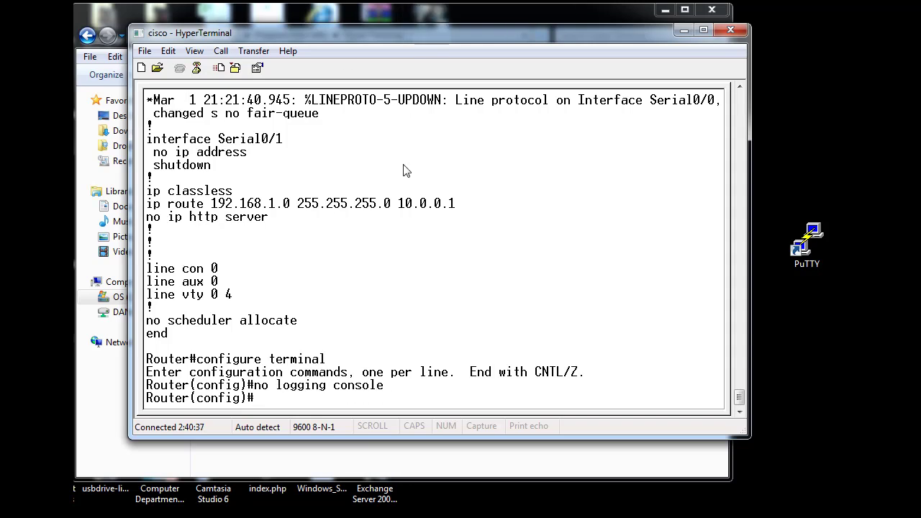
type("hostname R2")
key("Return")
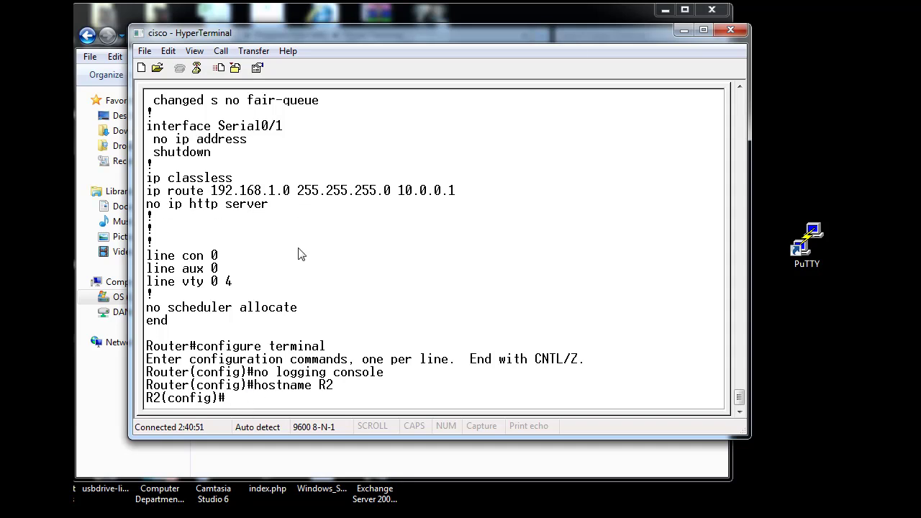
- Remove the static route 192.168.1.0 255.255.255.0 via 10.0.0.1
type("nfig)#no logging console")
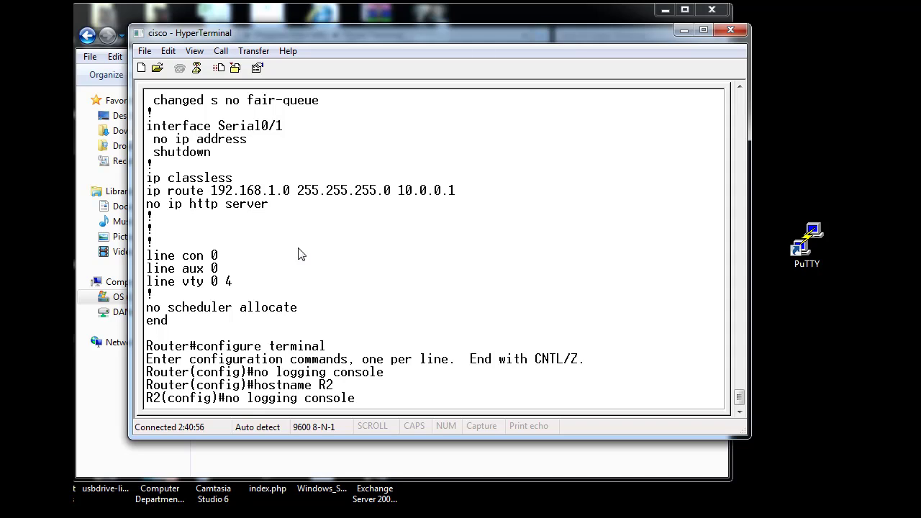
key("BackSpace")
key("BackSpace")
key("BackSpace")
key("BackSpace")
key("BackSpace")
key("BackSpace")
key("BackSpace")
key("BackSpace")
key("BackSpace")
key("BackSpace")
key("BackSpace")
key("BackSpace")
key("BackSpace")
key("BackSpace")
key("BackSpace")
key("BackSpace")
key("BackSpace")
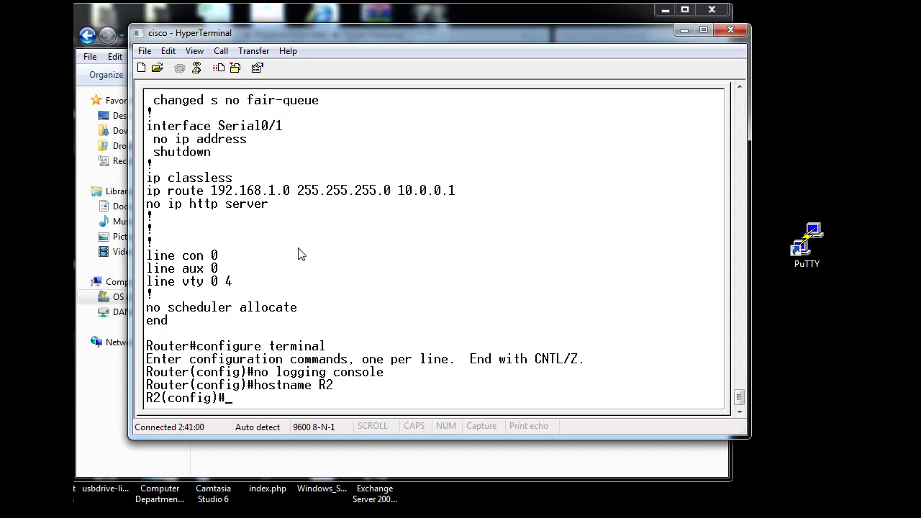
type("ip route")
key("ctrl+a")
type("no")
key("Right")
key("Right")
key("Right")
key("Right")
type("192.1")
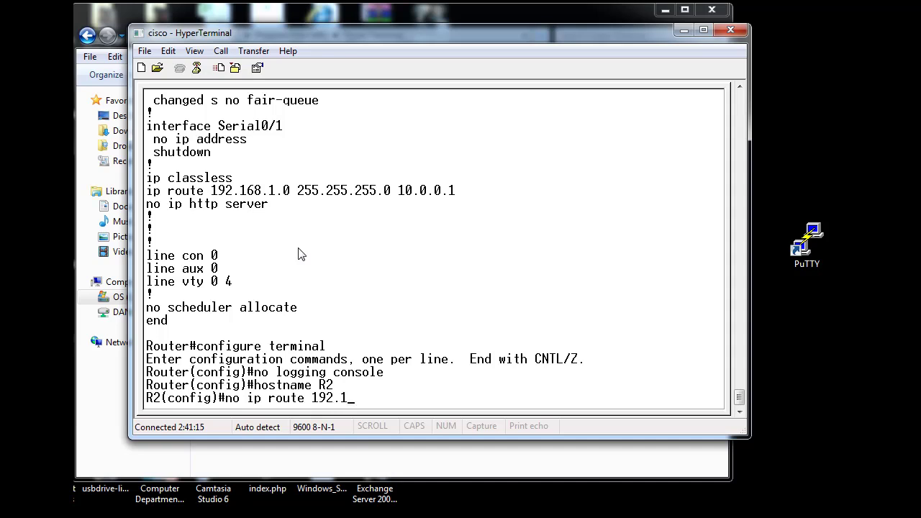
type("68.1.0 255.255.25")
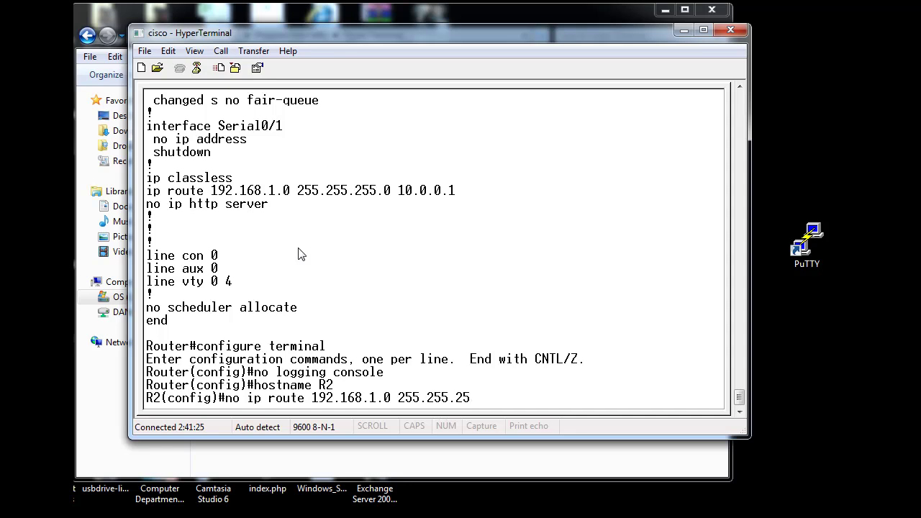
type("5.0 10.0.0.1")
key("Return")
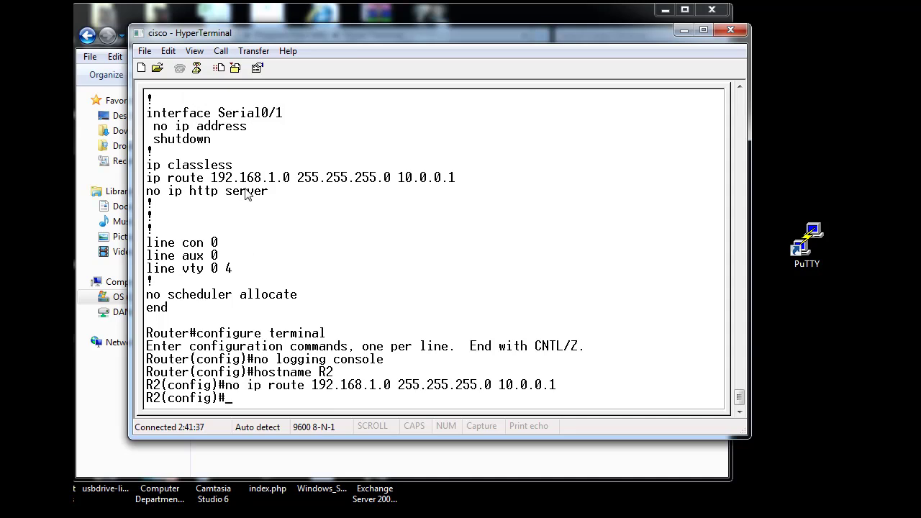
- Page through R2's running configuration to confirm hostname R2 and no static route, then bring up Packet Tracer
key("ctrl+z")
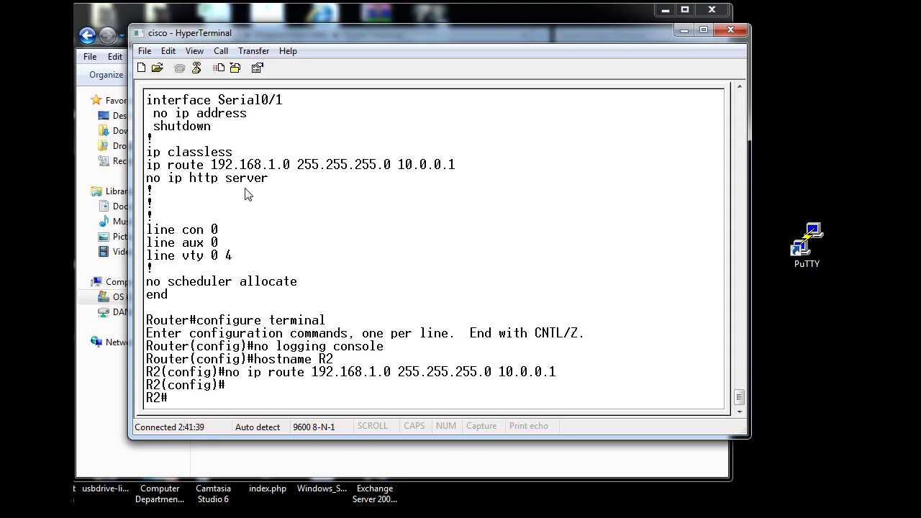
type("show run")
key("Return")
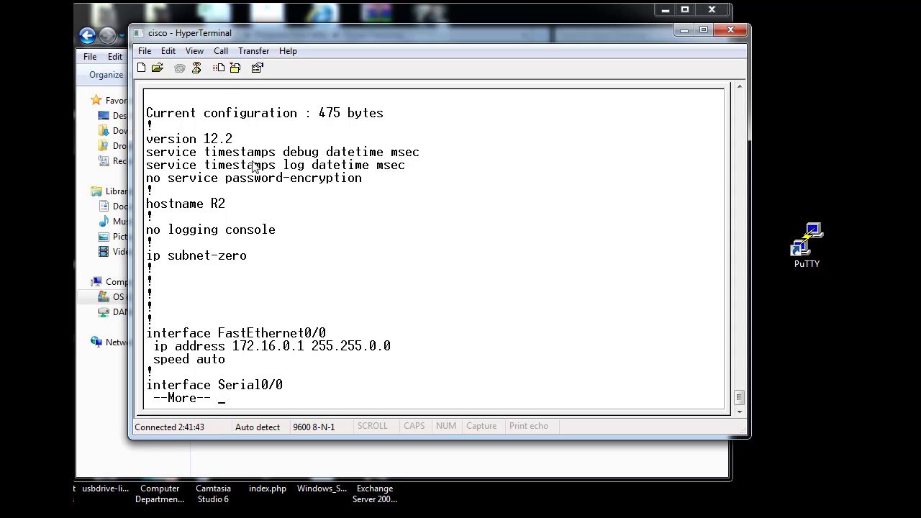
key("space")
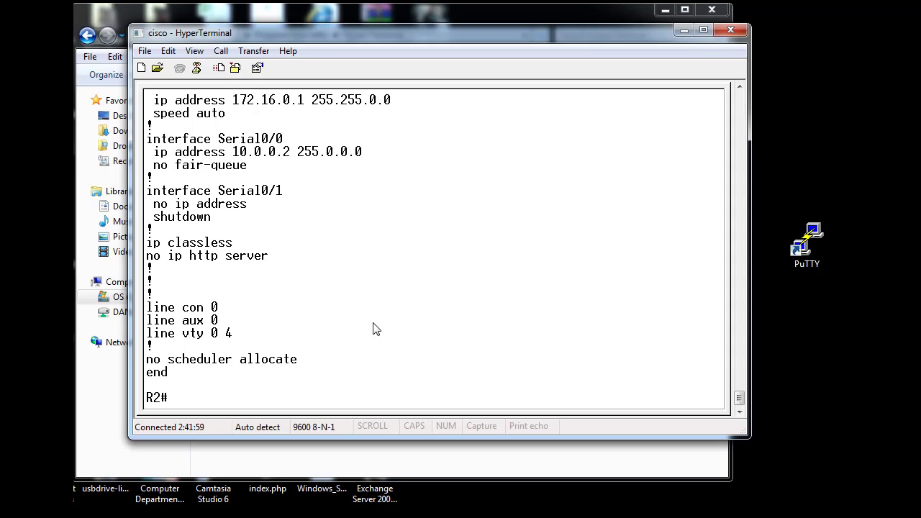
key("alt+Tab")
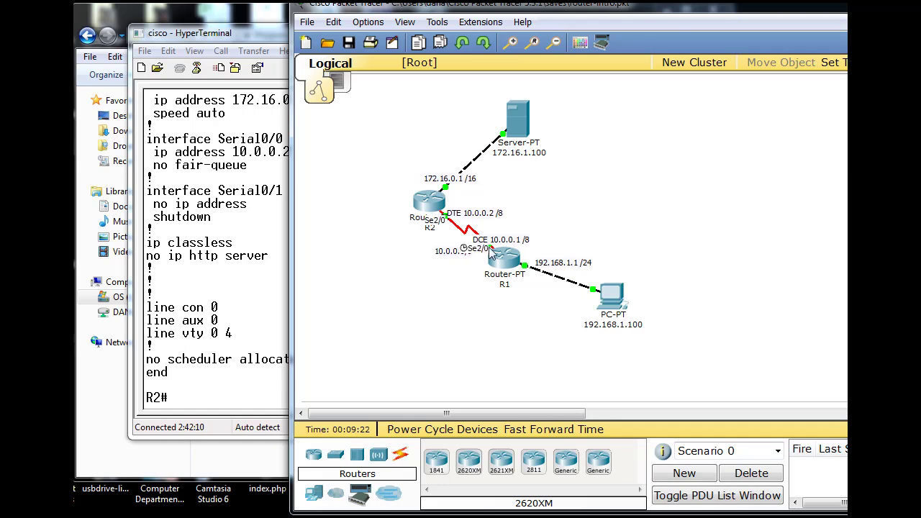
- Inspect the interface address popups of R1 and R2 in the Packet Tracer topology
mouse_move(503, 253)
mouse_move(503, 287)
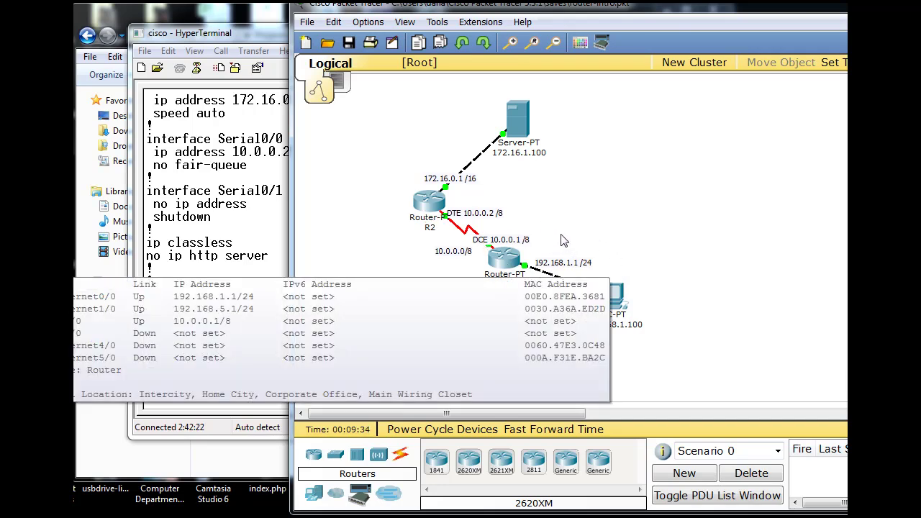
mouse_move(441, 195)
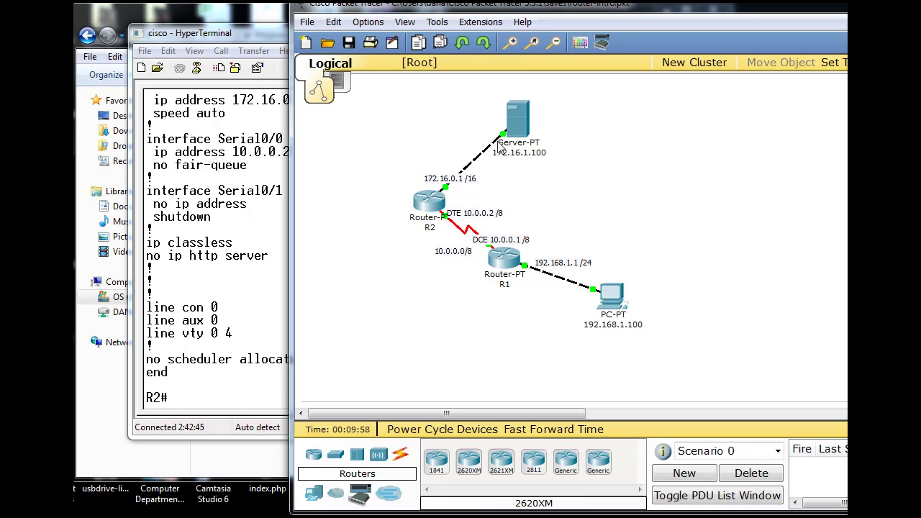
mouse_move(434, 210)
- Display R2's routing table, showing only 172.16.0.0/16 connected on FastEthernet0/0
left_click(226, 386)
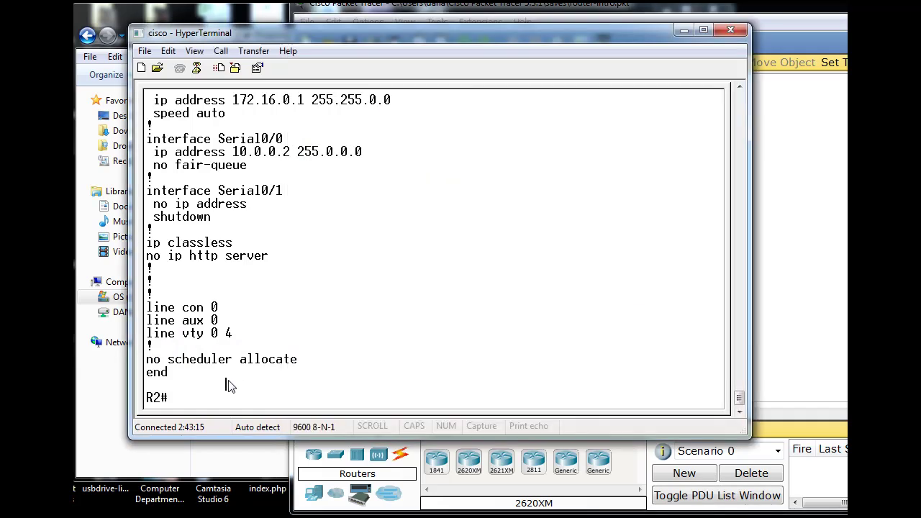
type("show ip route")
key("Return")
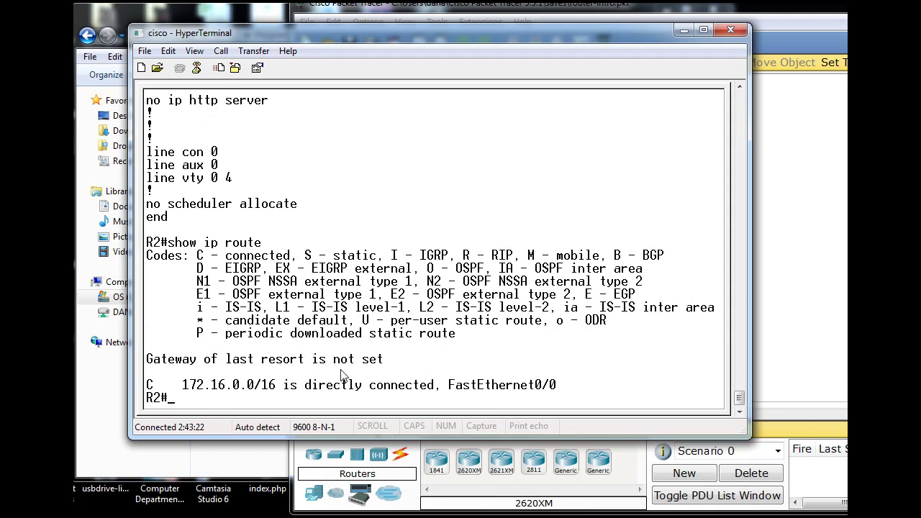
key("Return")
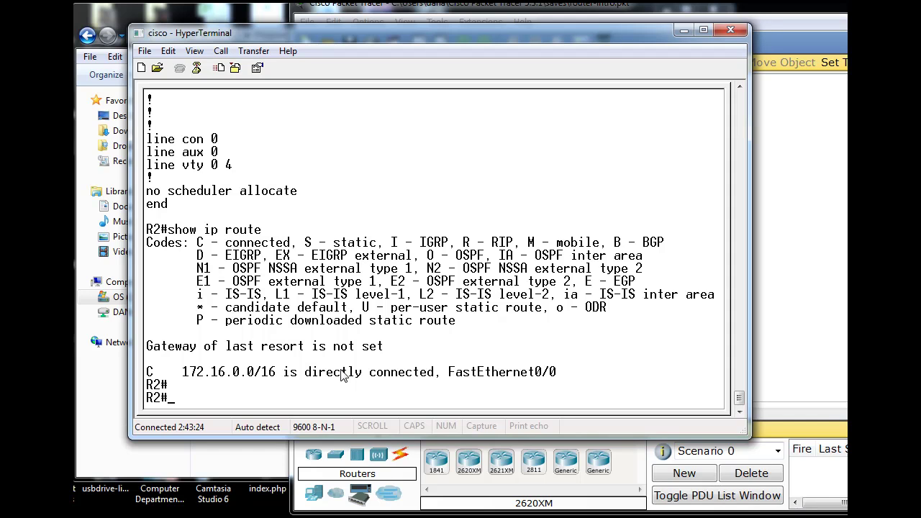
key("Up")
key("Return")
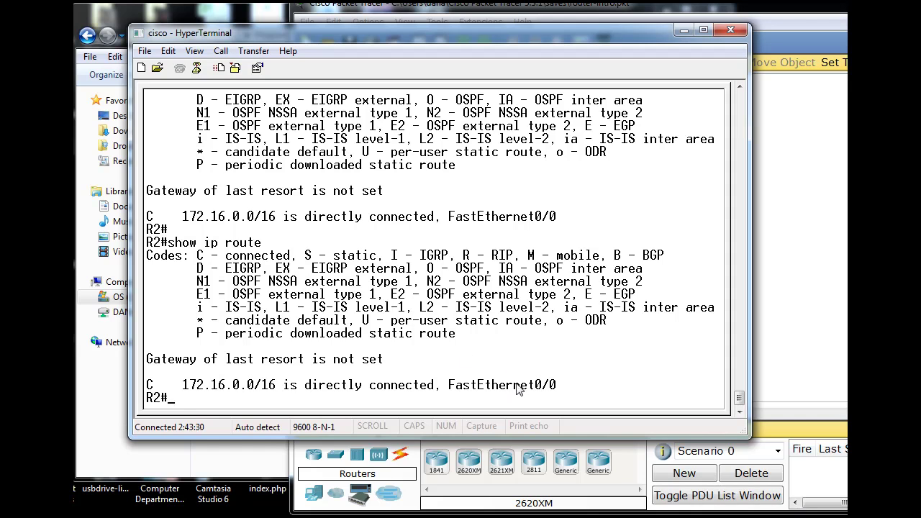
- Show the routing table once more and enter a ping to 10.0.0.1
mouse_move(610, 41)
left_mouse_down()
mouse_move(705, 70)
mouse_move(600, 50)
mouse_move(616, 48)
left_mouse_up()
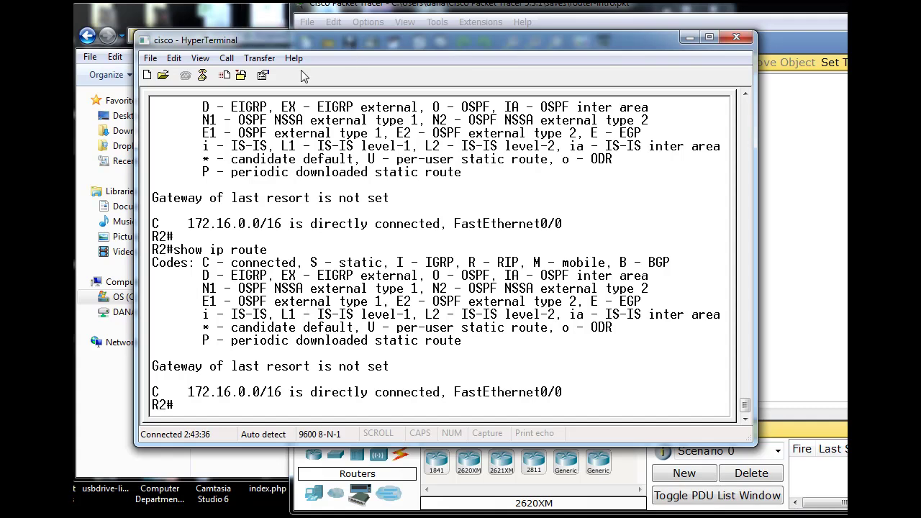
type("show ip route")
key("Return")
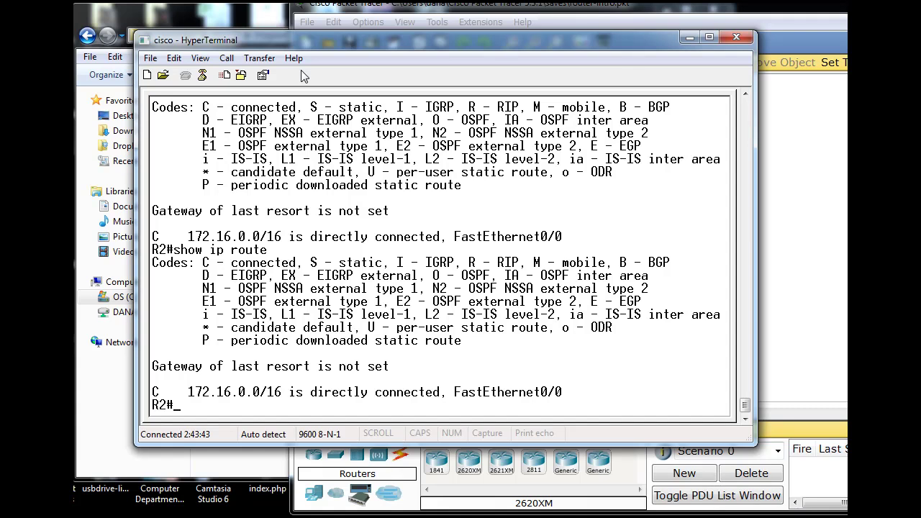
type("ping")
type(" 10.0-")
type("0.1")
- Send the ping to 10.0.0.1 from R2
key("Return")
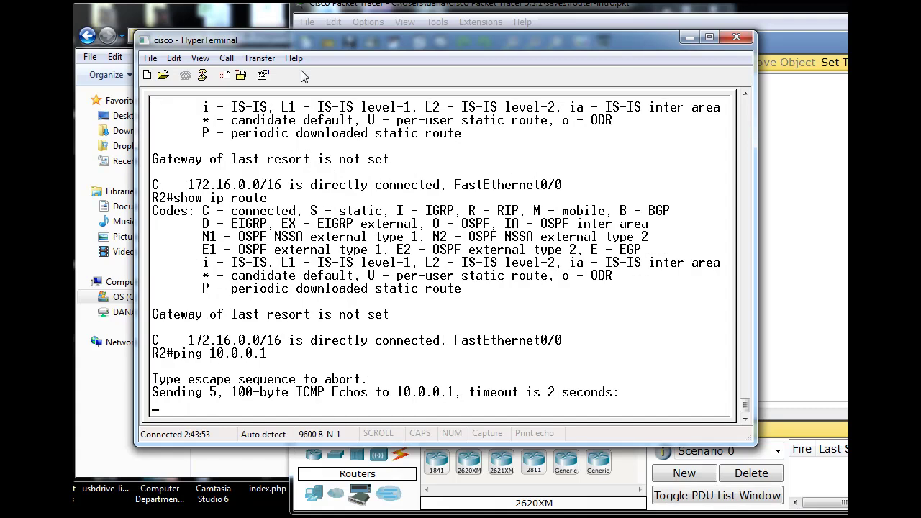